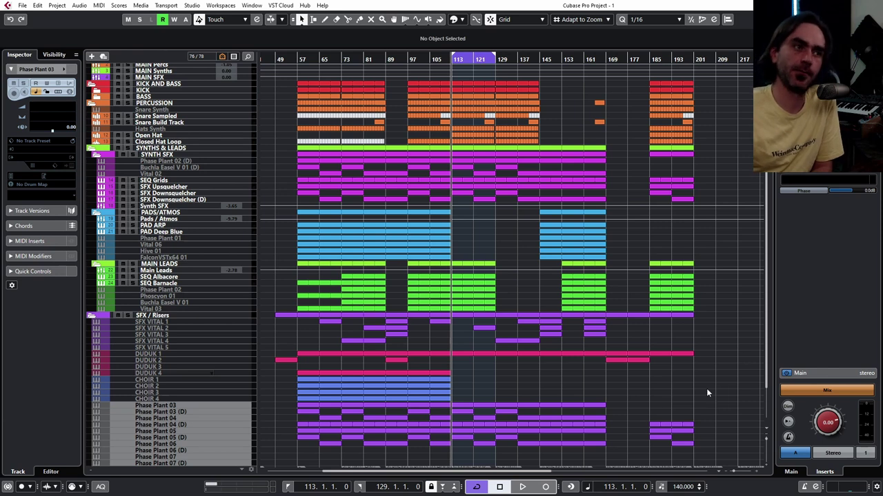
# Step: Enlarge the Hats Synth track row to inspect it
pyautogui.scroll(-3, 725, 379)
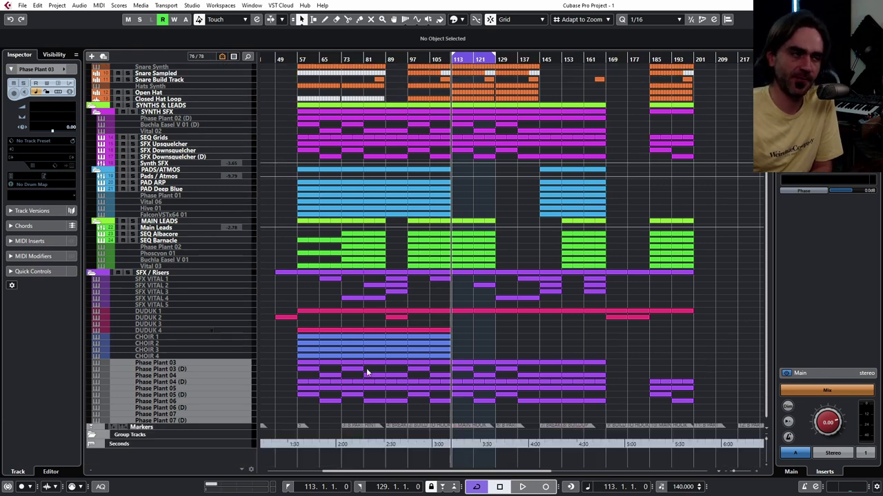
pyautogui.scroll(4, 247, 356)
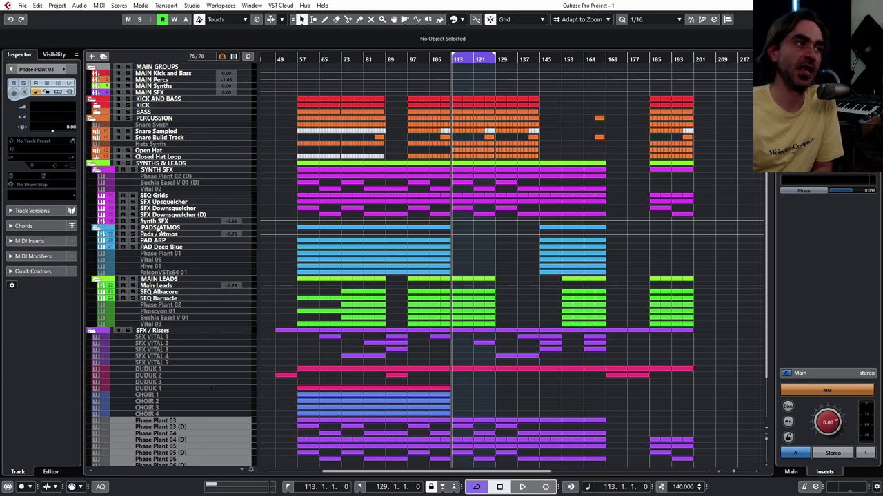
pyautogui.moveTo(216, 148); pyautogui.dragTo(230, 189)
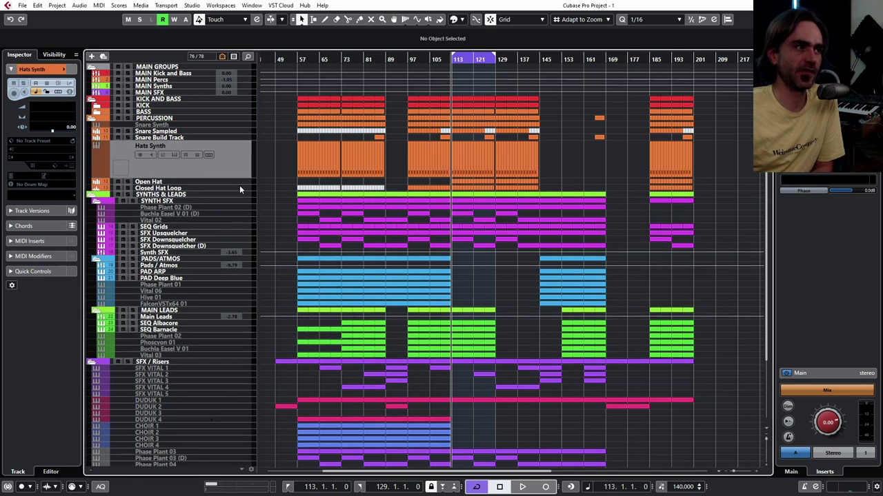
# Step: Select Open Hat, return both hat tracks to normal height, and enlarge Snare Synth
pyautogui.click(242, 183)
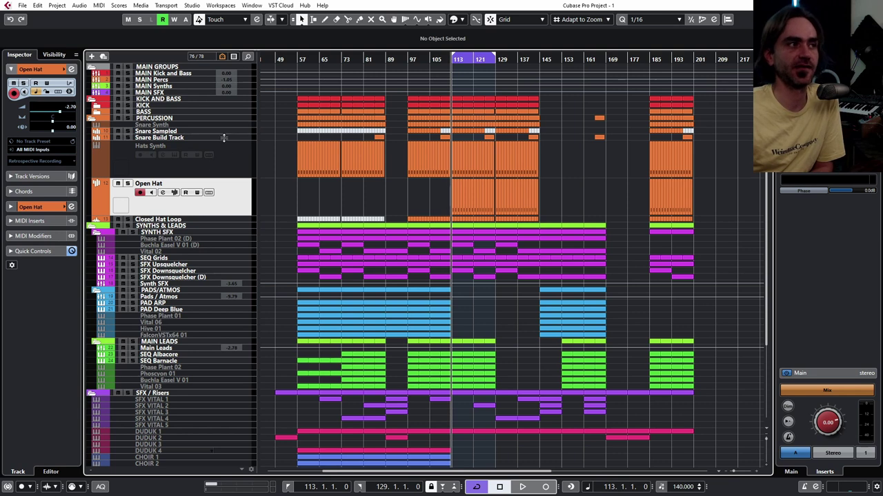
pyautogui.moveTo(223, 178); pyautogui.dragTo(228, 150)
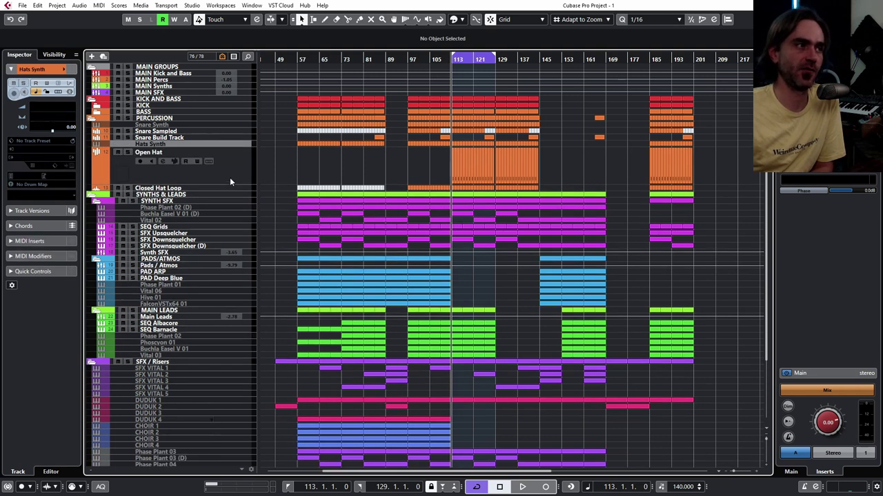
pyautogui.moveTo(225, 183); pyautogui.dragTo(229, 154)
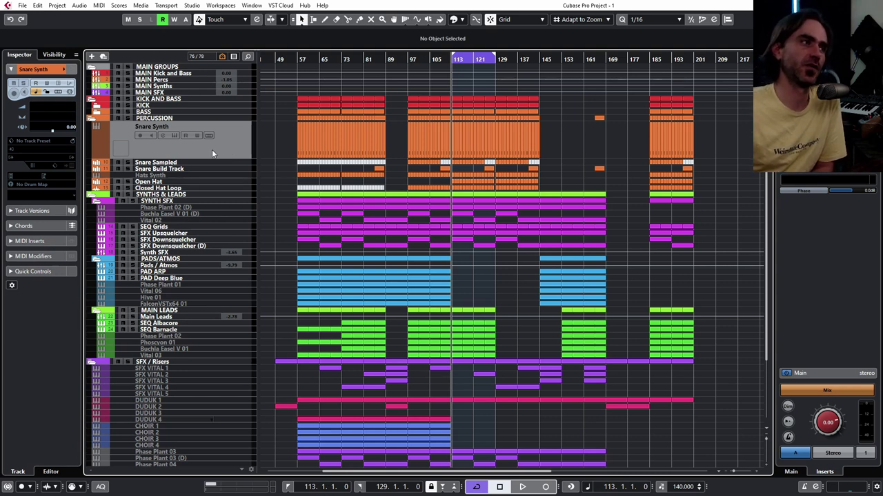
# Step: Enable the Snare Synth track from its context menu so Vital loads again
pyautogui.rightClick(205, 156)
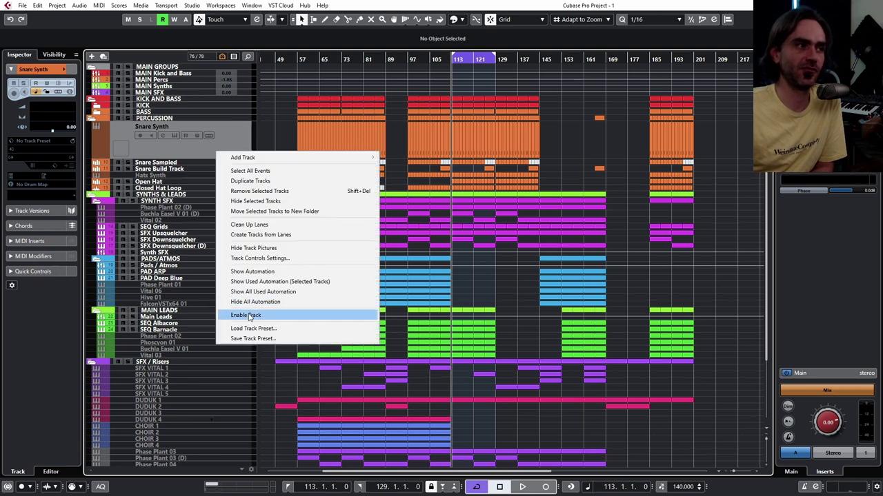
pyautogui.click(276, 314)
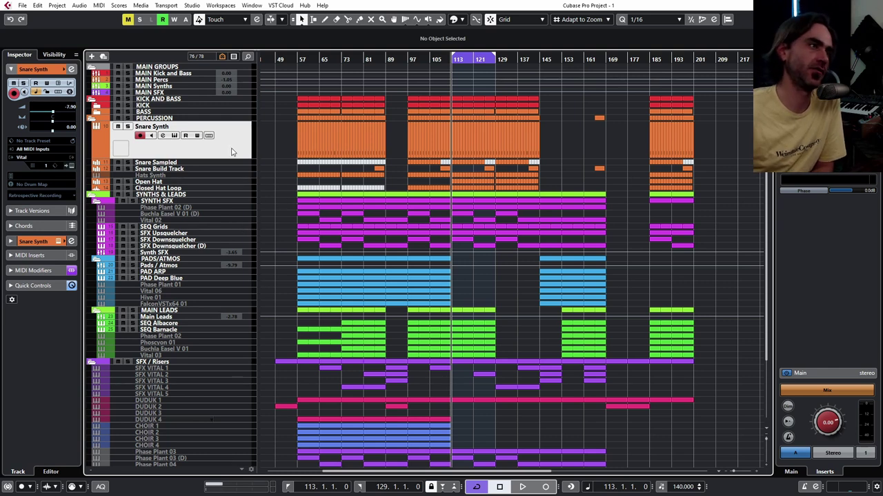
pyautogui.scroll(-3, 686, 384)
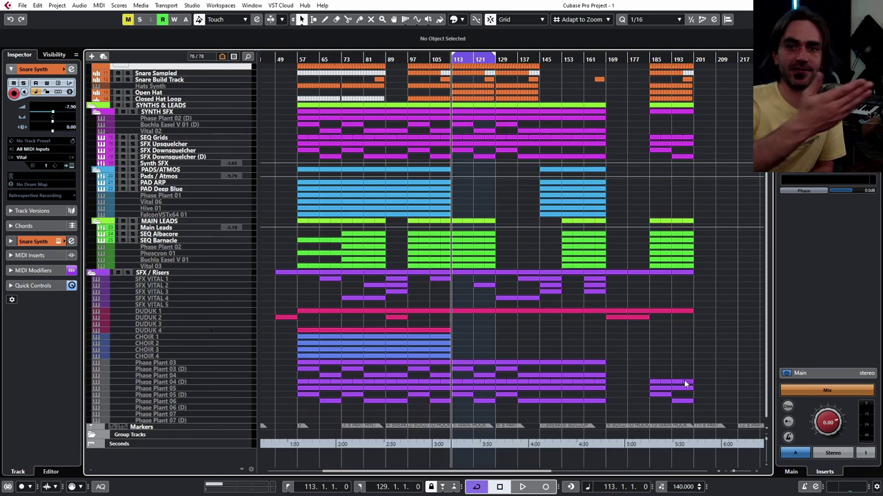
pyautogui.scroll(3, 595, 172)
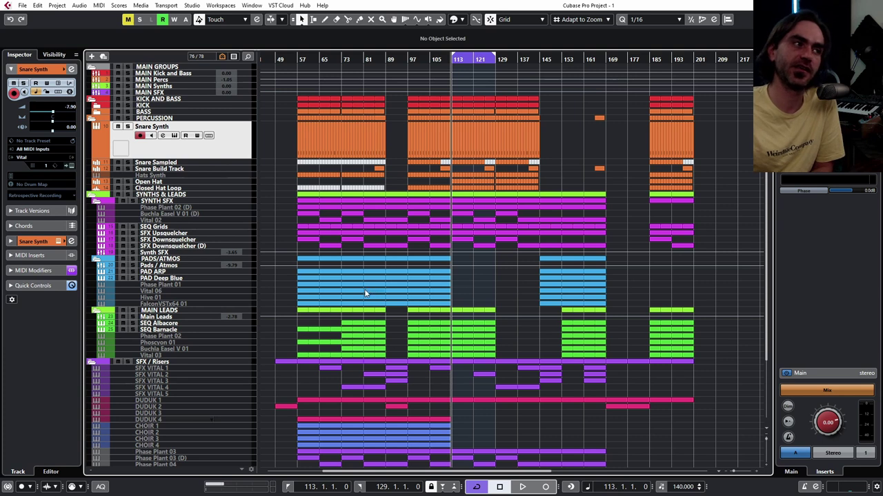
pyautogui.scroll(-4, 398, 266)
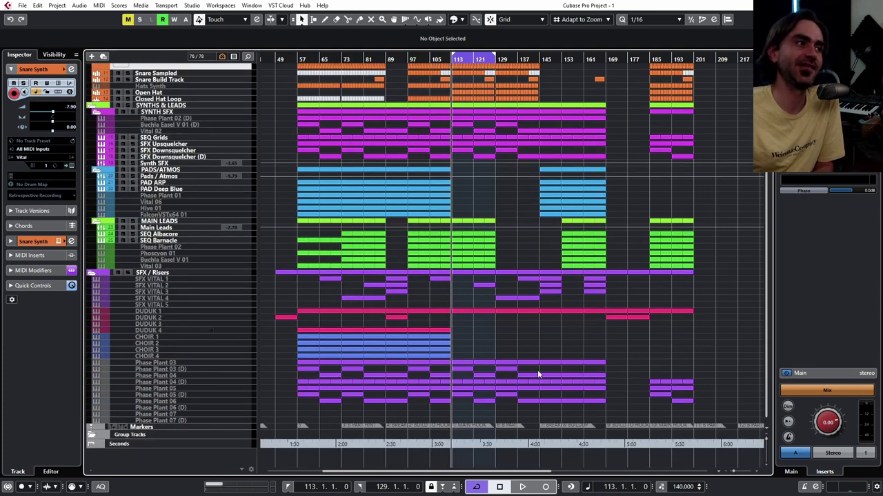
pyautogui.scroll(4, 560, 376)
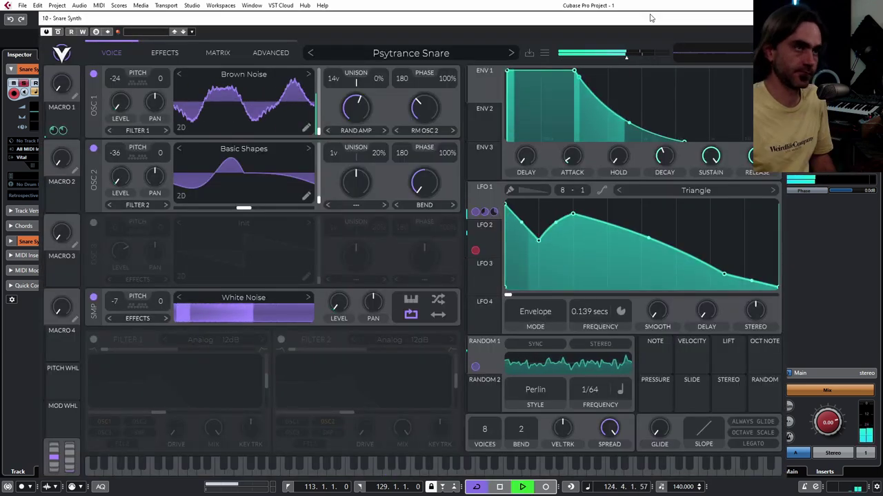
pyautogui.hotkey('ctrl', 'w')
pyautogui.press('space')
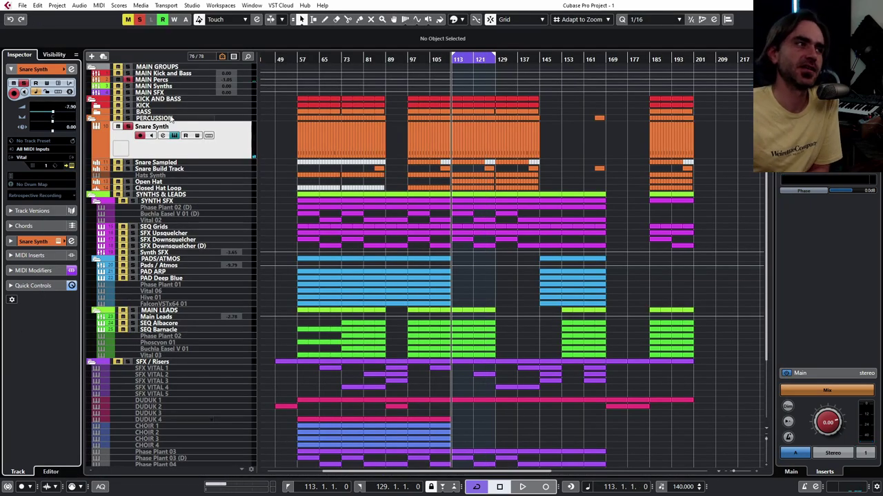
# Step: Unsolo Snare Synth, then select and expand Snare Sampled and Snare Synth
pyautogui.click(128, 127)
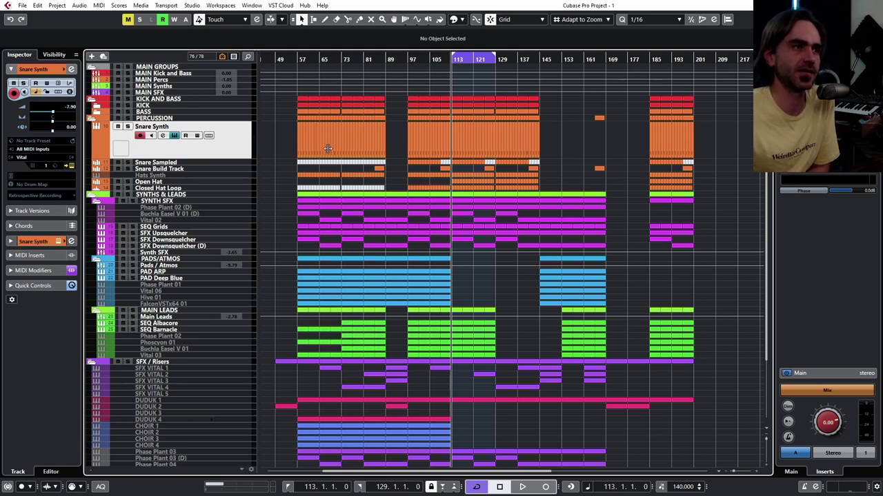
pyautogui.click(234, 165)
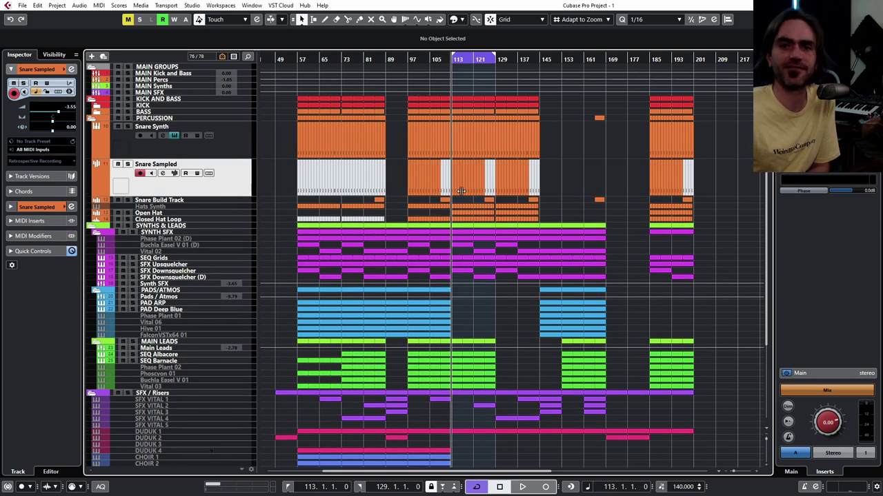
pyautogui.click(227, 148)
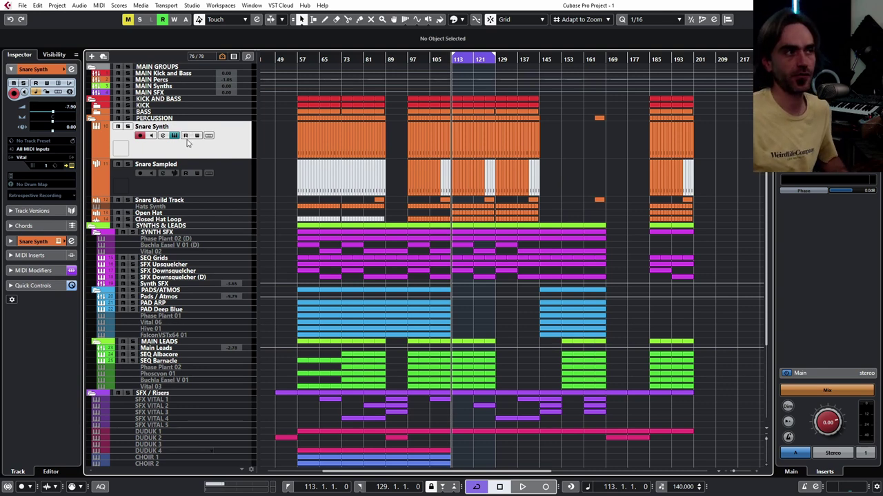
# Step: Shrink the Snare Synth track to its minimum height
pyautogui.rightClick(215, 150)
pyautogui.press('Escape')
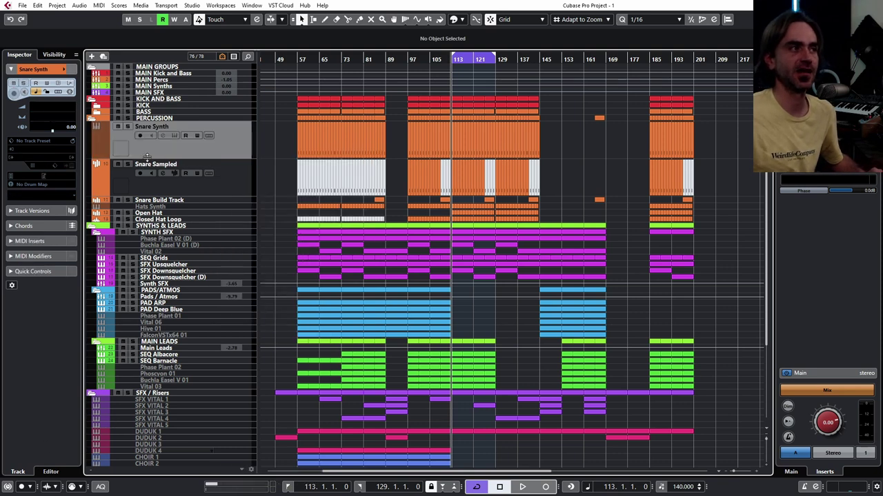
pyautogui.moveTo(147, 158); pyautogui.dragTo(578, 112)
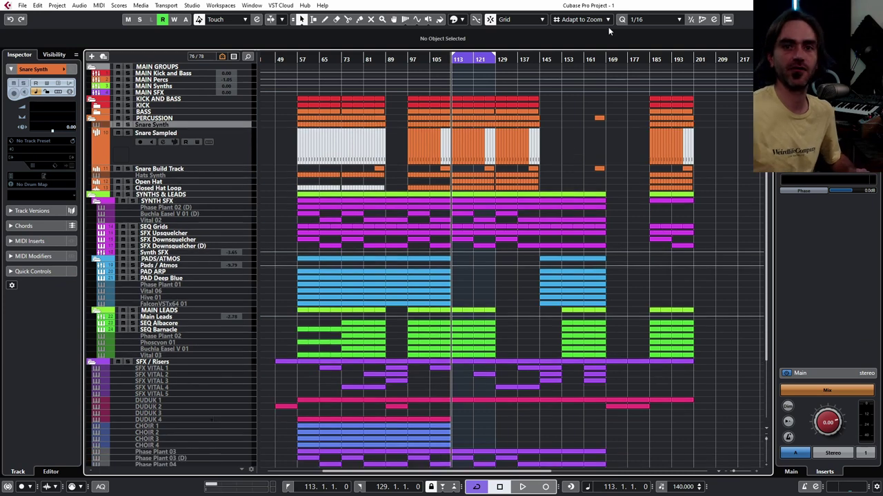
# Step: Select Snare Sampled, collapse the PERCUSSION and KICK AND BASS folders, and select DUDUK 2
pyautogui.scroll(2, 372, 110)
pyautogui.click(205, 153)
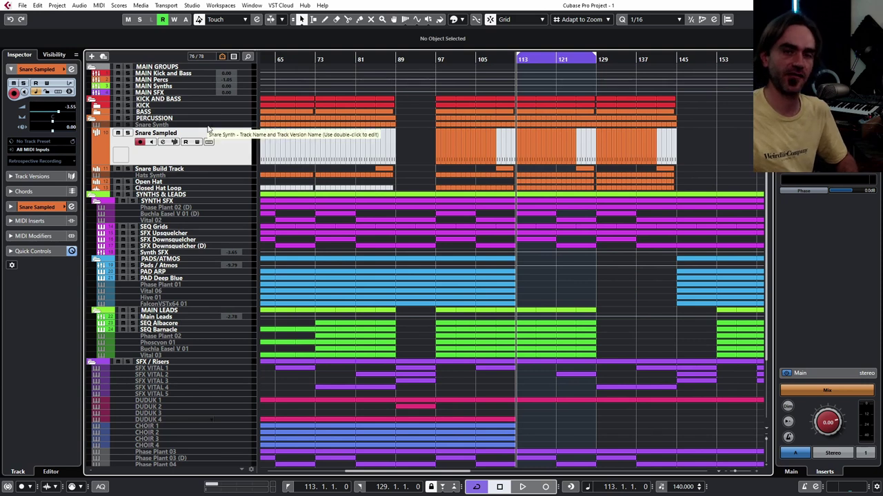
pyautogui.click(92, 118)
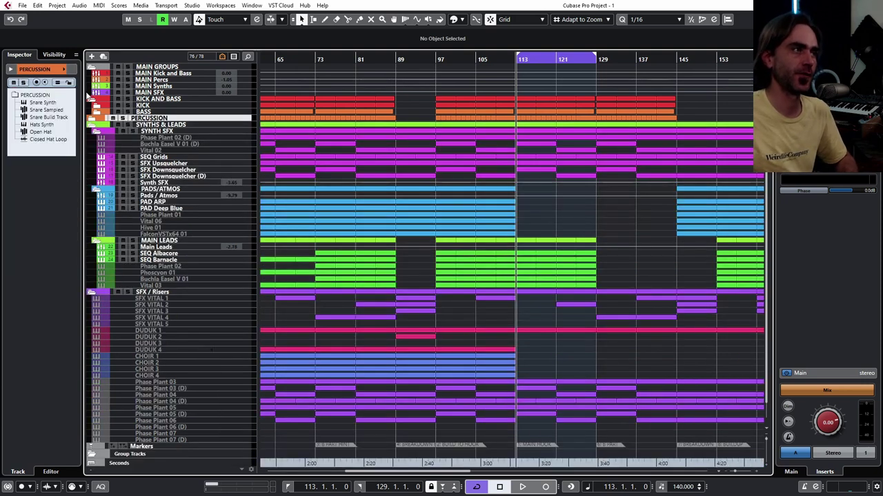
pyautogui.click(92, 99)
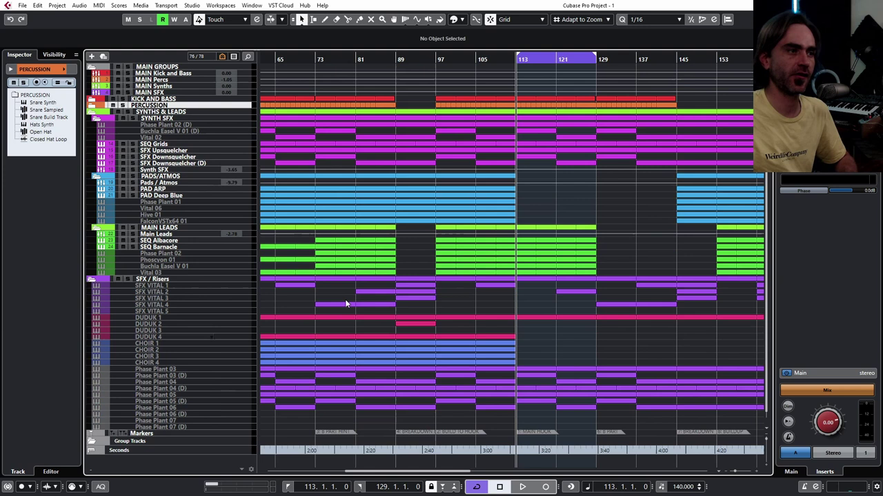
pyautogui.click(227, 324)
# Step: Select DUDUK 3, make its row taller, and enable it via the track context menu
pyautogui.click(222, 330)
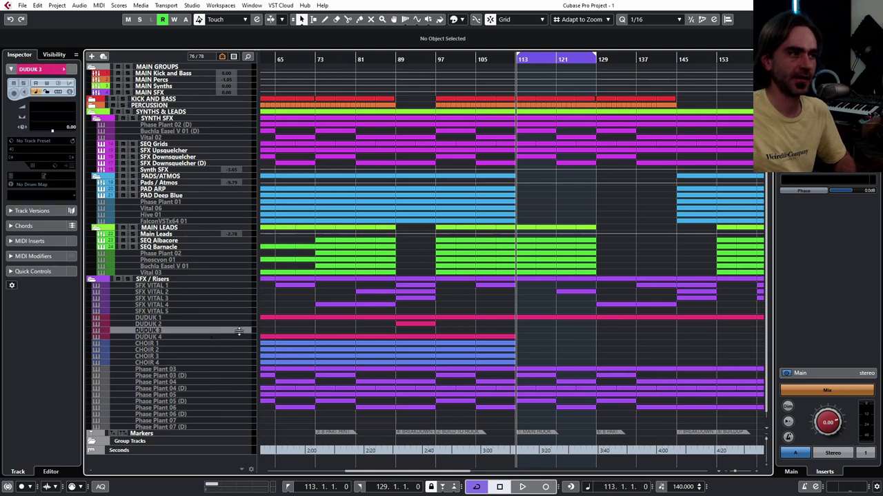
pyautogui.moveTo(240, 331); pyautogui.dragTo(239, 342)
pyautogui.rightClick(240, 342)
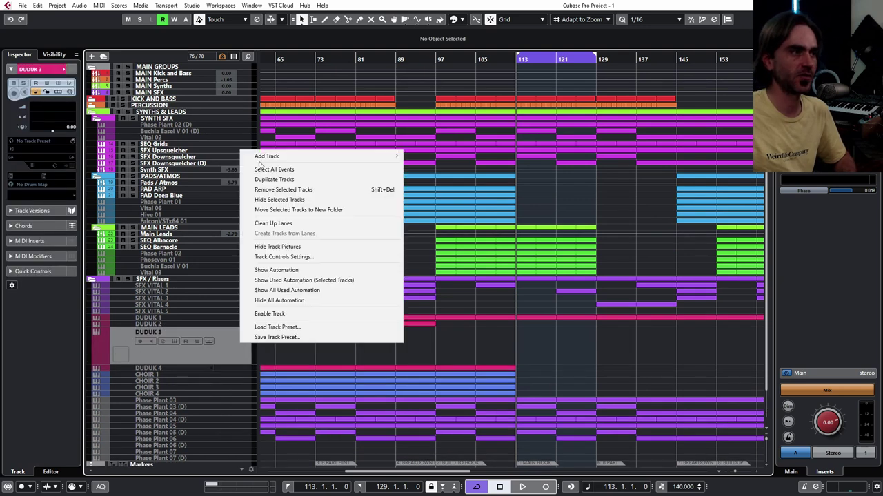
pyautogui.click(235, 364)
pyautogui.rightClick(235, 354)
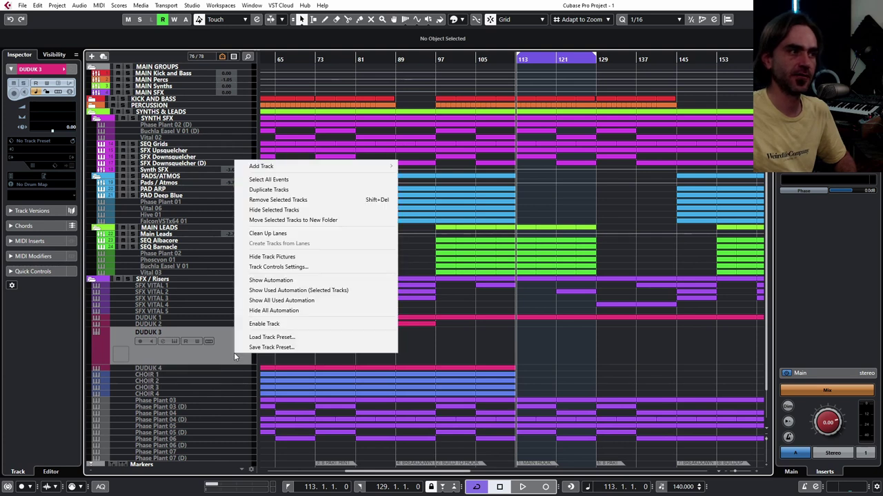
pyautogui.click(275, 324)
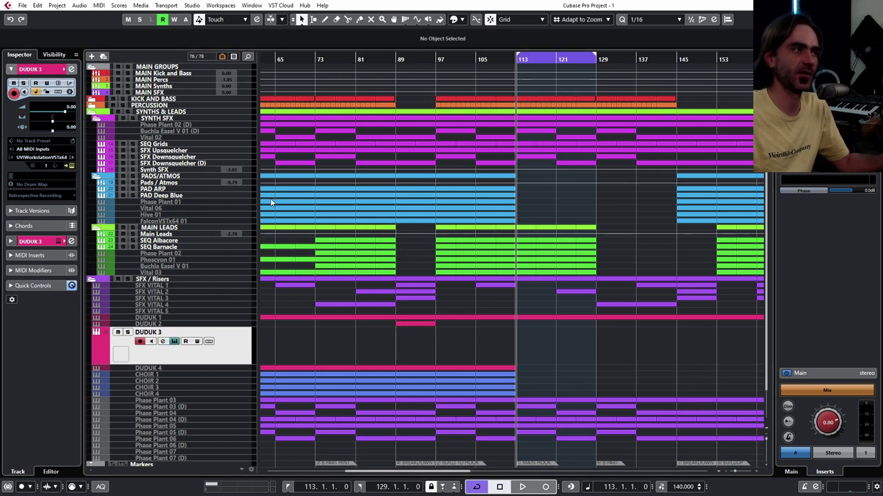
# Step: Turn on Vibrato and raise Reverb Wet to match dry in the DUDUK 3 instrument
pyautogui.click(174, 341)
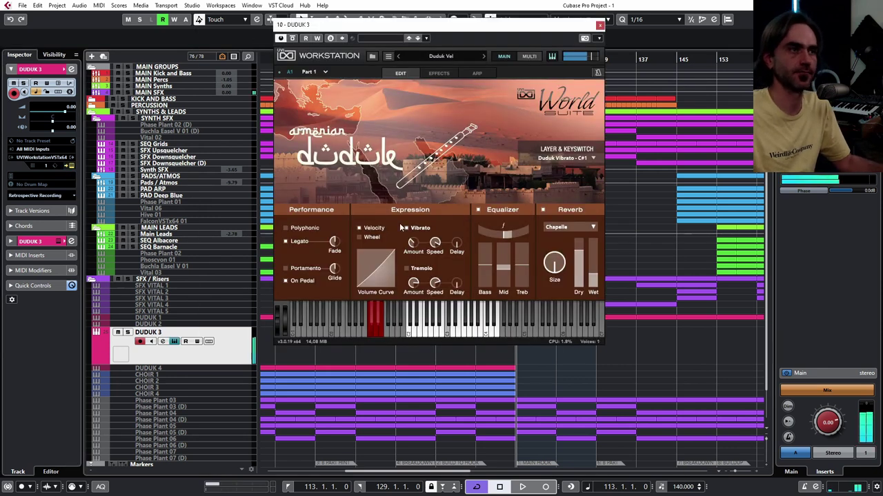
pyautogui.click(406, 227)
pyautogui.moveTo(598, 276); pyautogui.dragTo(593, 240)
pyautogui.click(600, 26)
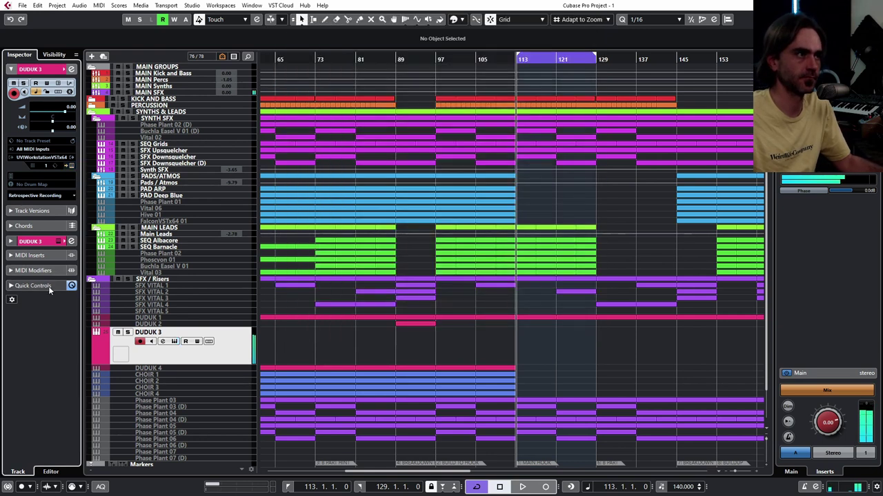
# Step: Transpose DUDUK 3 by -5 in MIDI Modifiers, play it, and lower its volume to -7.94 dB
pyautogui.click(11, 271)
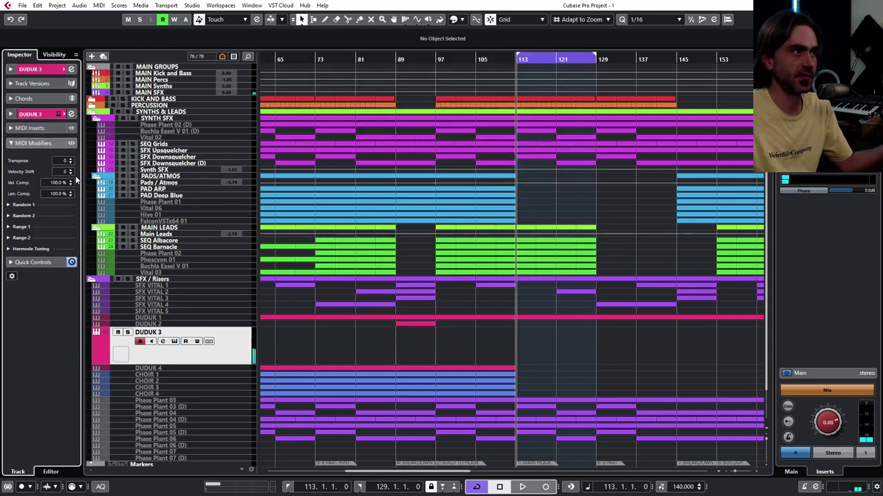
pyautogui.scroll(-5, 62, 160)
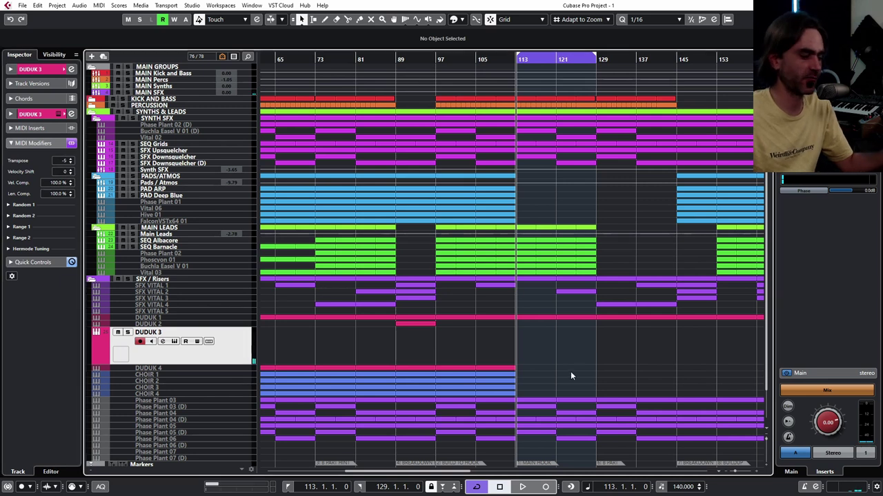
pyautogui.press('space')
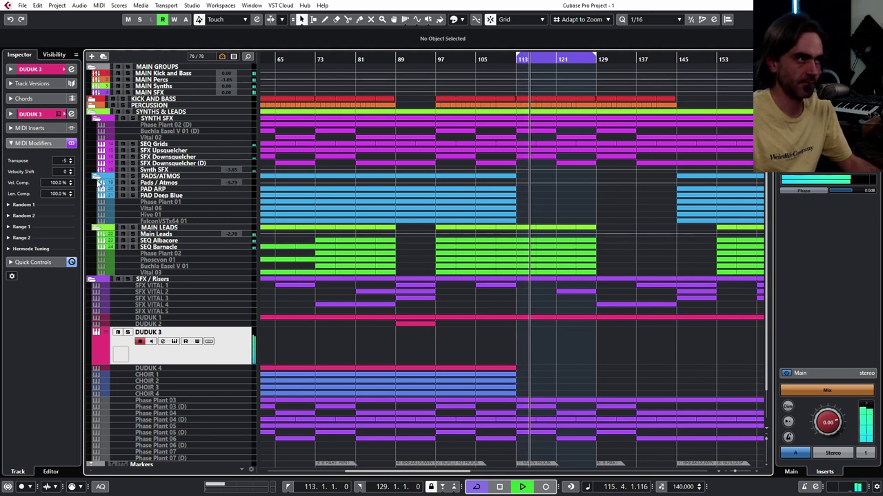
pyautogui.click(31, 69)
pyautogui.moveTo(55, 115); pyautogui.dragTo(53, 115)
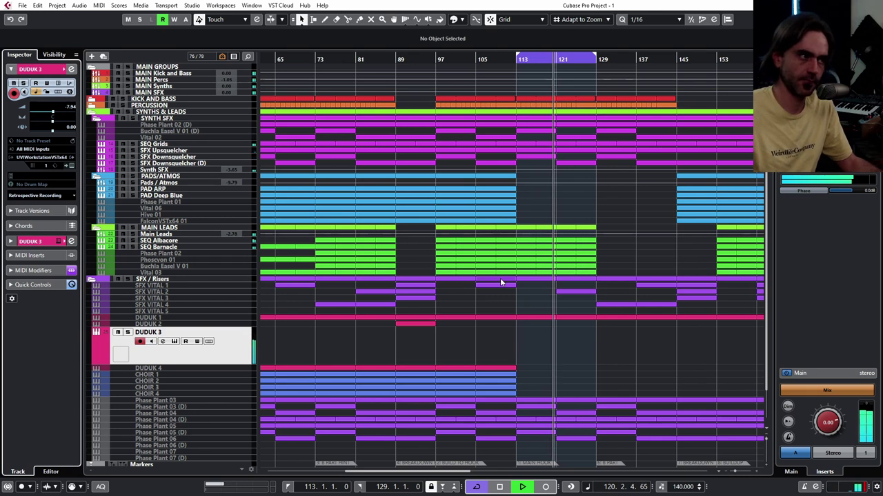
# Step: Stop playback and disable the DUDUK 3 track
pyautogui.press('space')
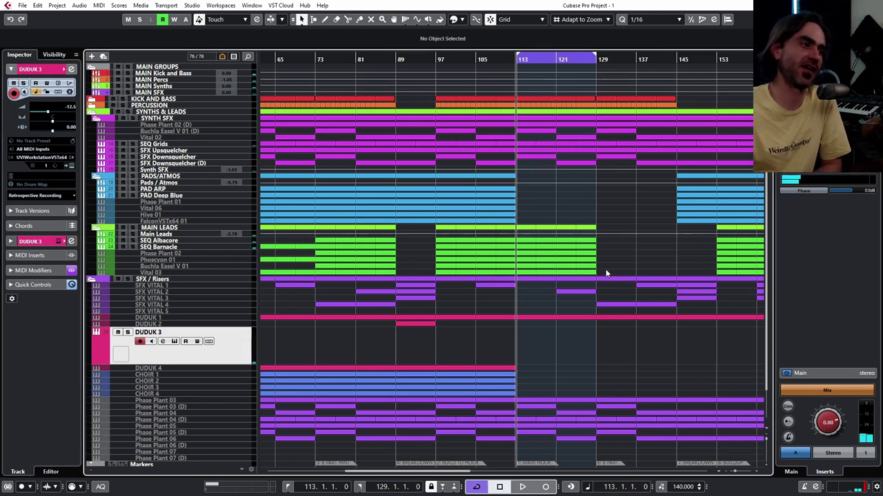
pyautogui.rightClick(246, 358)
pyautogui.click(234, 358)
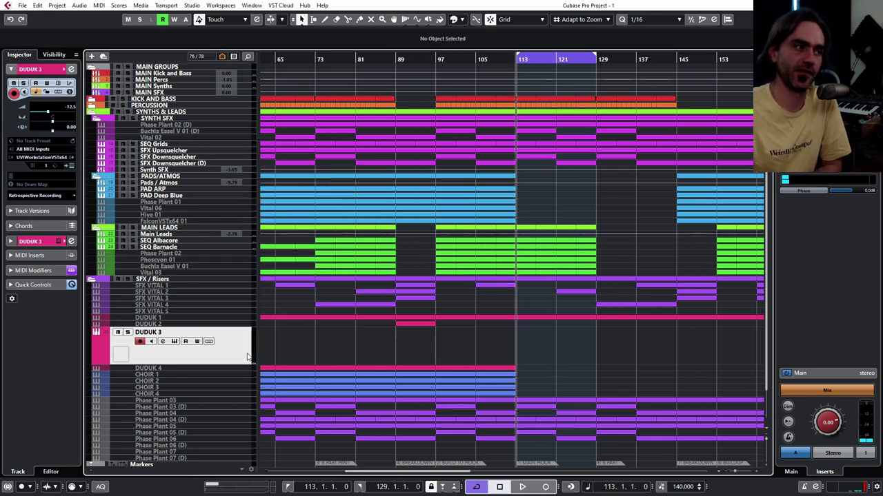